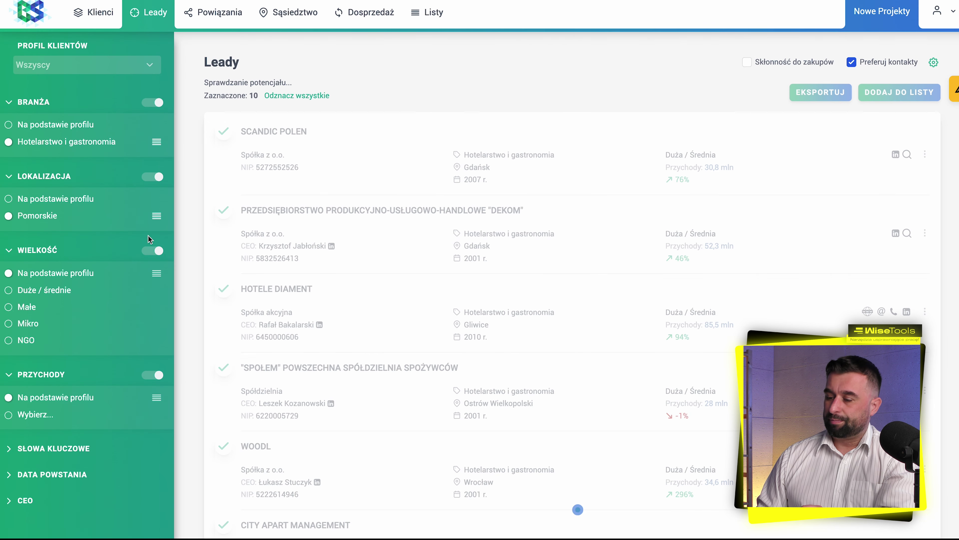
# Review the list of hotel and gastronomy leads filtered to the Pomorskie region
pyautogui.scroll(-1, 382, 312)
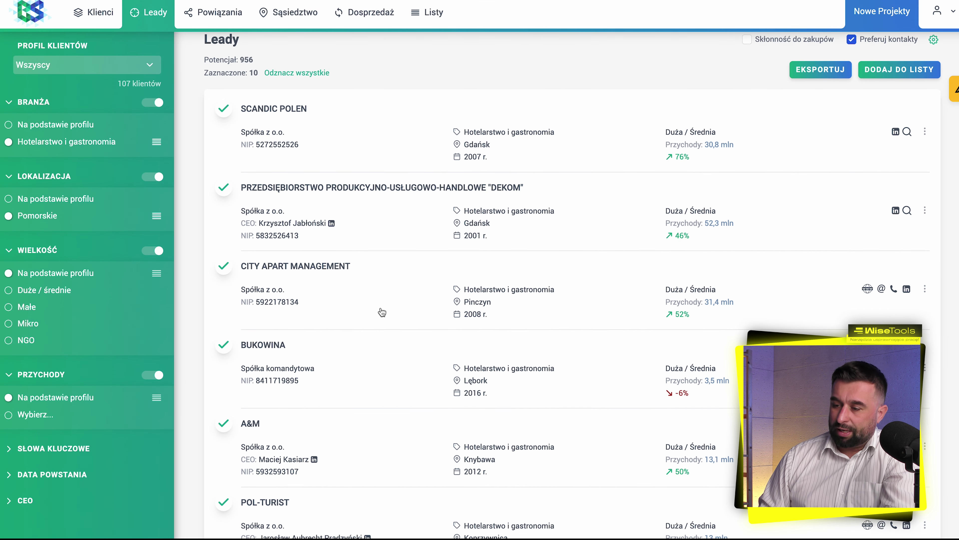
pyautogui.scroll(-10, 382, 312)
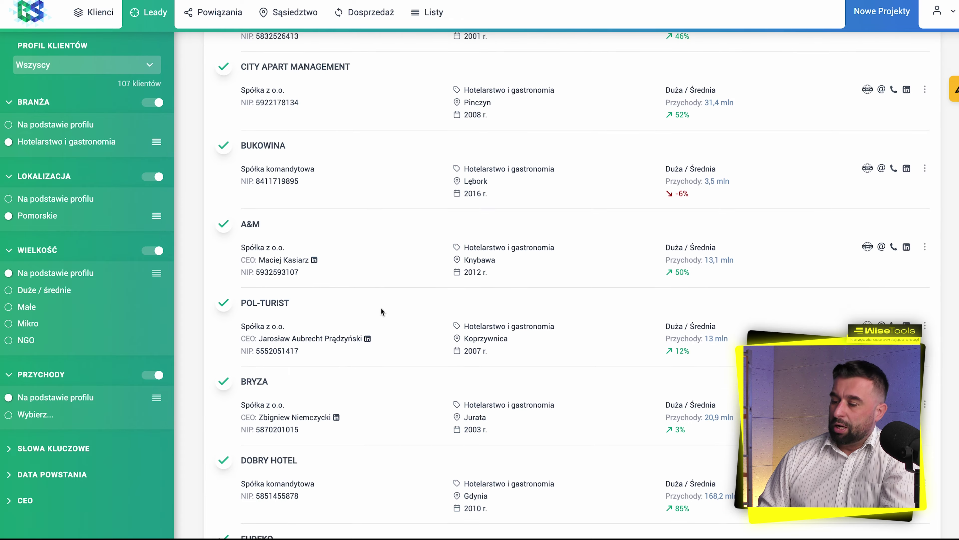
pyautogui.scroll(12, 380, 306)
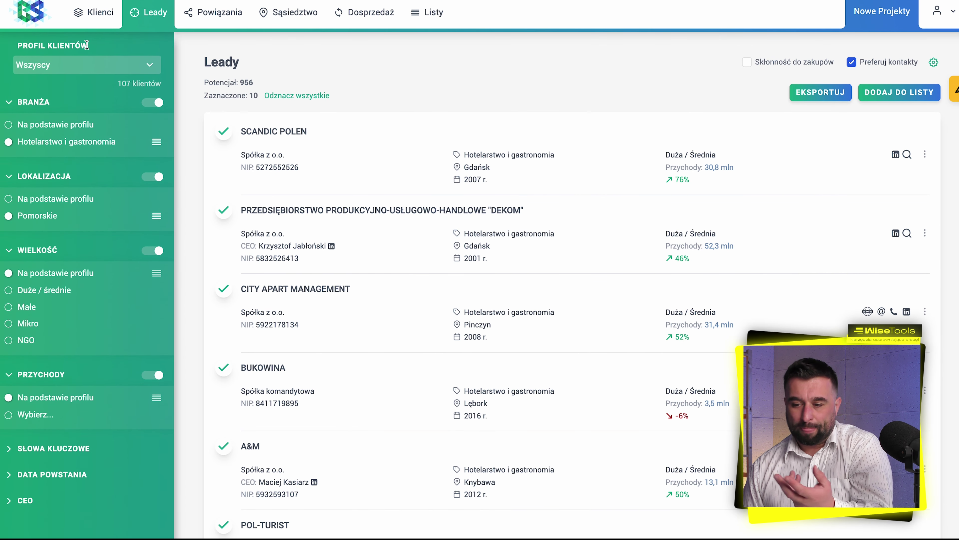
# Search the full client list for "sellwise" and open the matching client's card
pyautogui.click(99, 17)
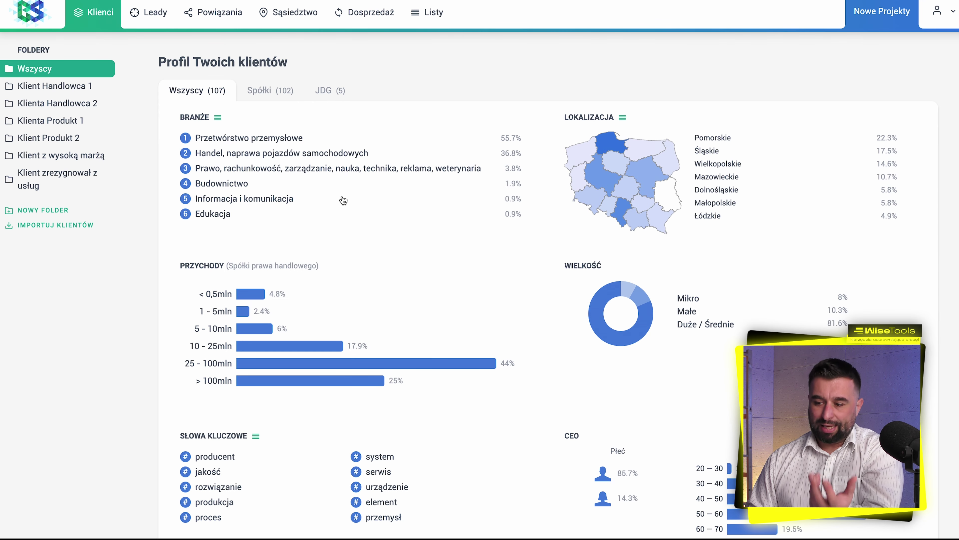
pyautogui.scroll(-4, 352, 306)
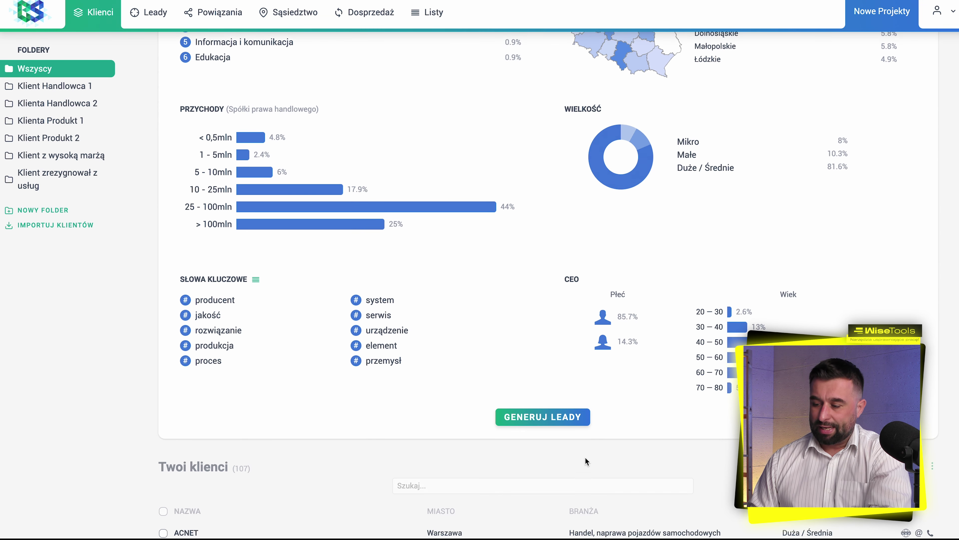
pyautogui.scroll(-8, 457, 485)
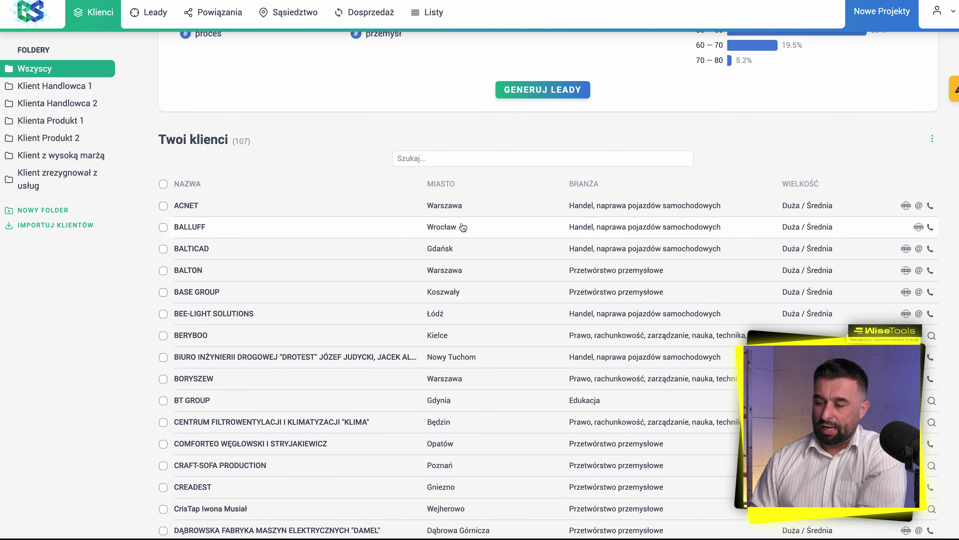
pyautogui.click(444, 163)
pyautogui.write('sellwise')
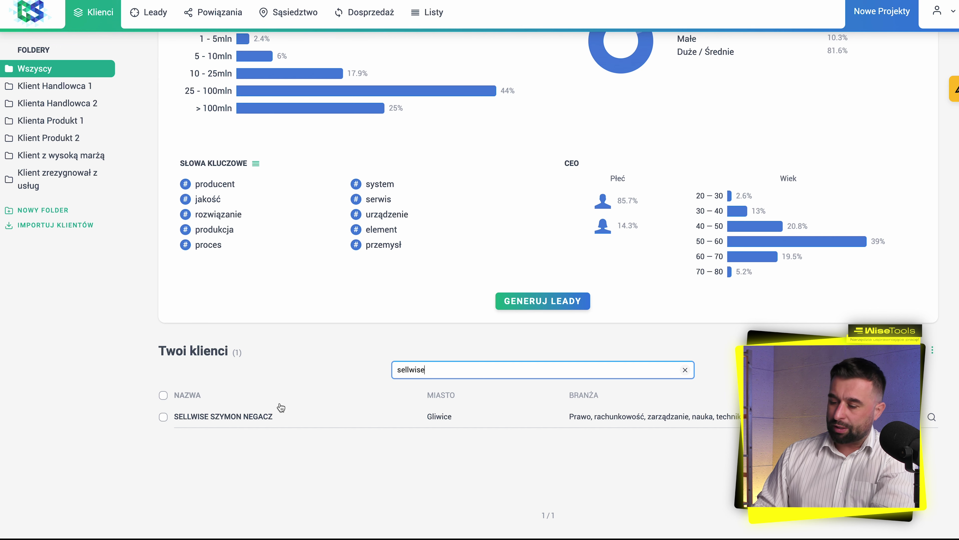
pyautogui.click(264, 417)
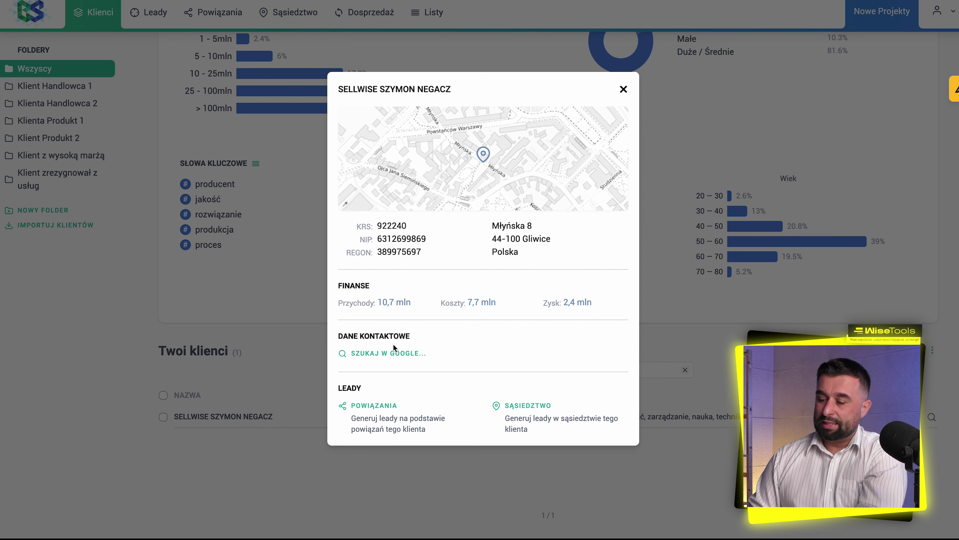
# Generate leads from the Sellwise client's connections and examine the connection graph of the Hirewise lead
pyautogui.click(372, 354)
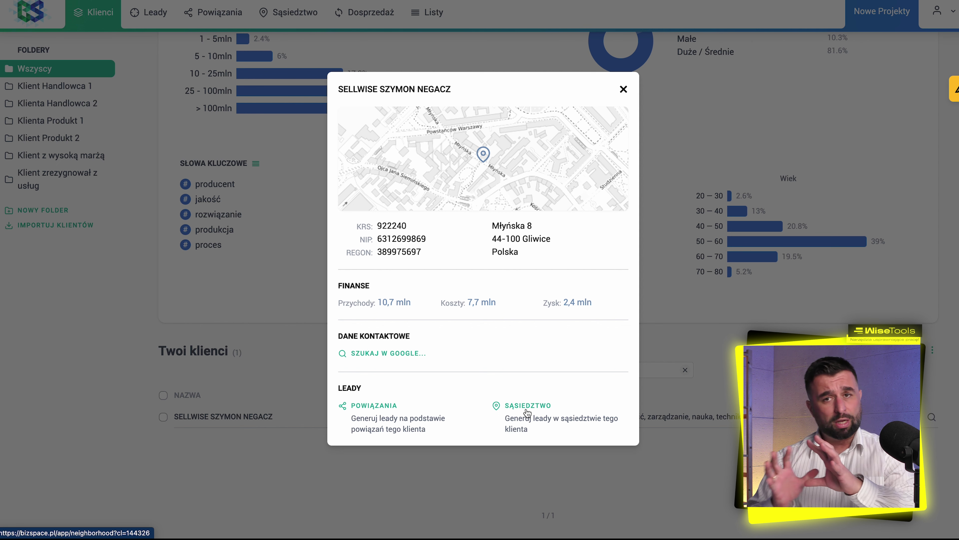
pyautogui.click(390, 407)
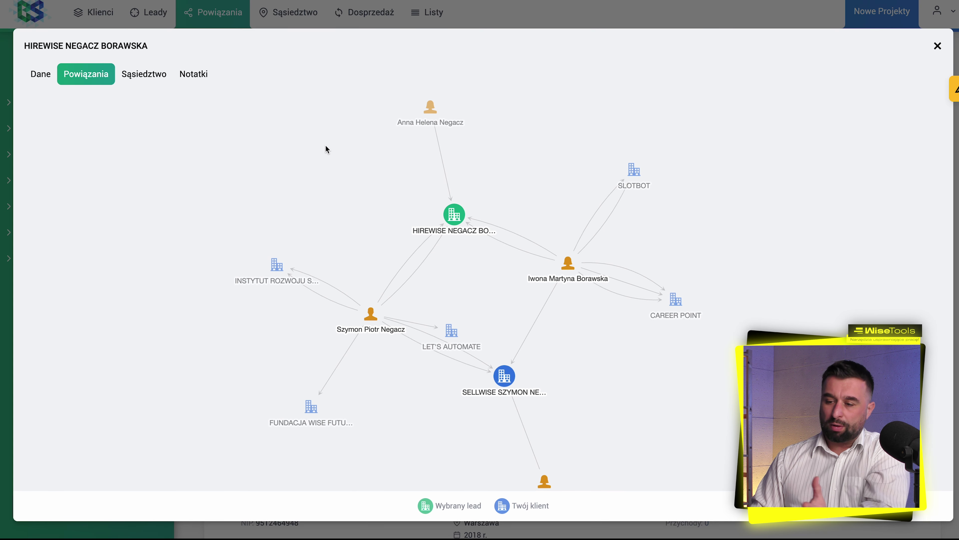
pyautogui.moveTo(371, 244); pyautogui.dragTo(308, 146)
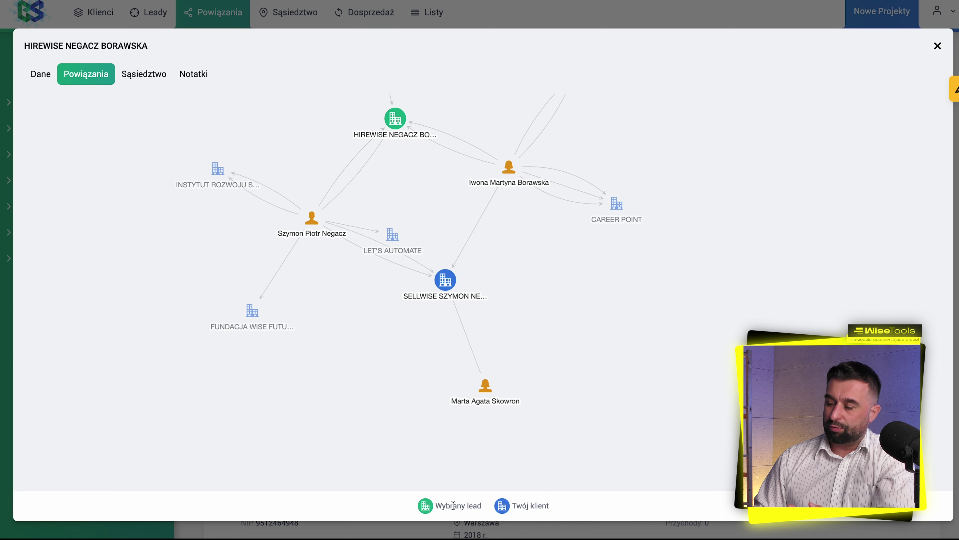
pyautogui.moveTo(429, 228); pyautogui.dragTo(377, 219)
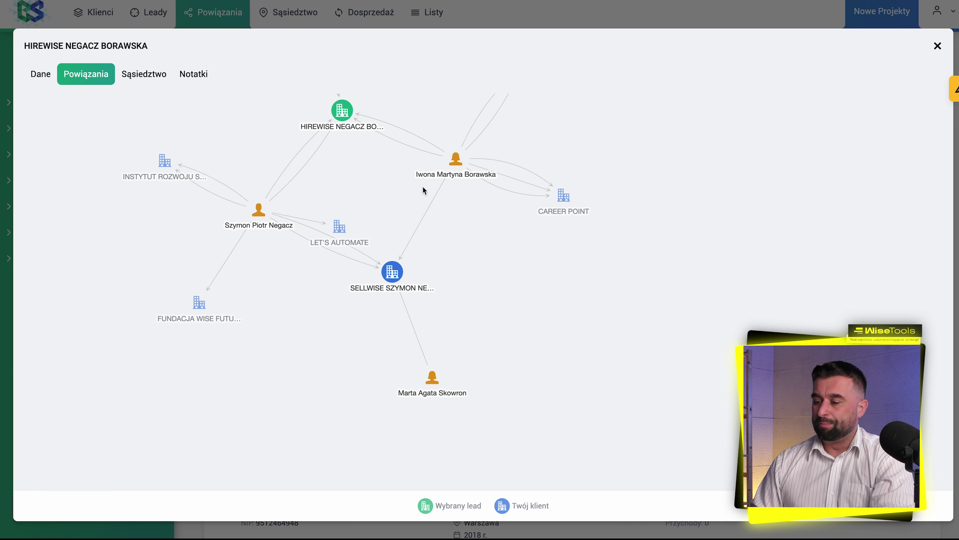
pyautogui.moveTo(363, 173); pyautogui.dragTo(384, 306)
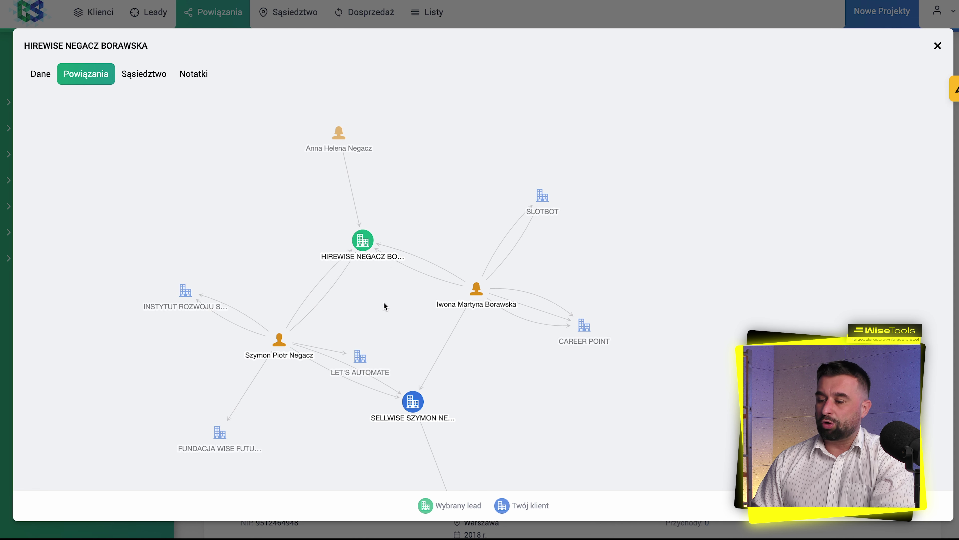
# Highlight the roles of the partner linking Hirewise and Sellwise, and expand the connections of the LET'S AUTOMATE company
pyautogui.click(280, 341)
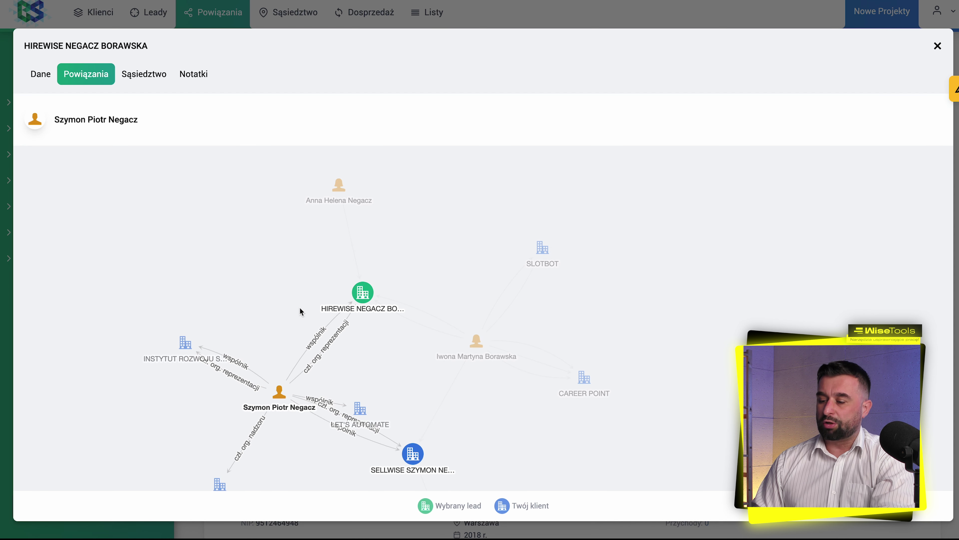
pyautogui.click(368, 369)
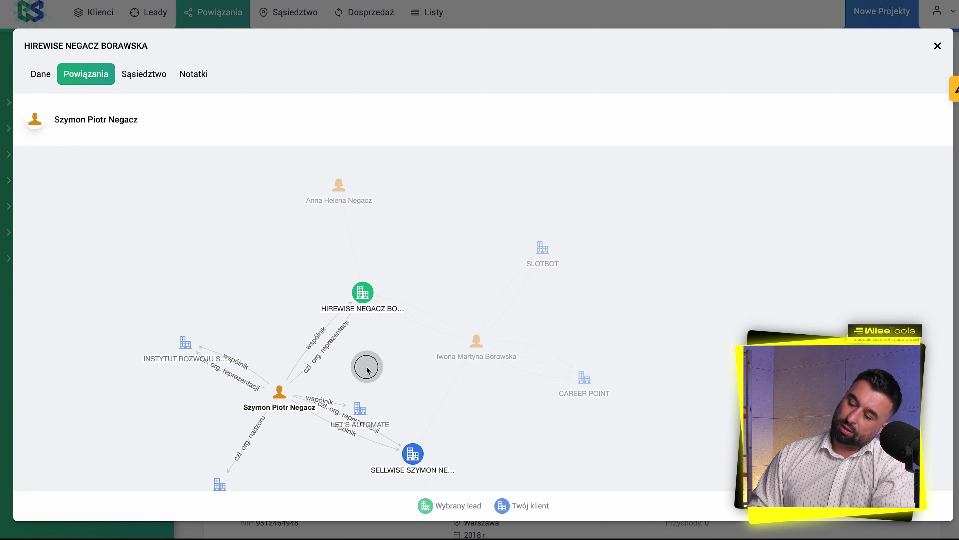
pyautogui.moveTo(369, 369); pyautogui.dragTo(320, 321)
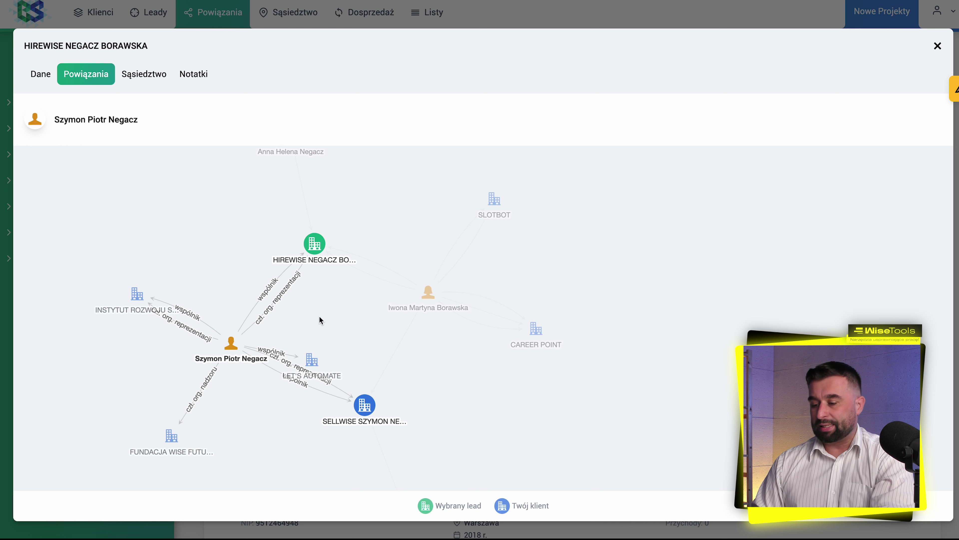
pyautogui.click(312, 360)
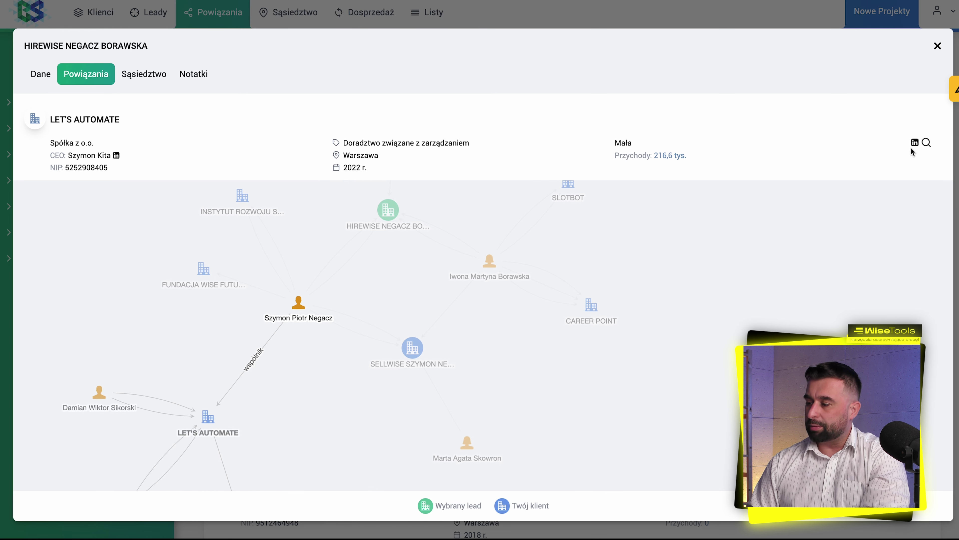
pyautogui.moveTo(324, 402); pyautogui.dragTo(355, 261)
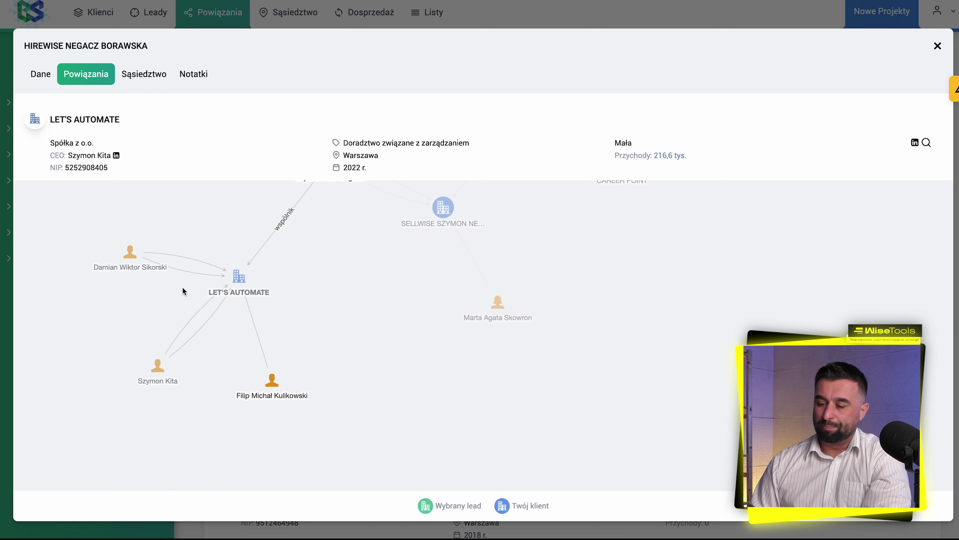
pyautogui.moveTo(352, 282); pyautogui.dragTo(339, 298)
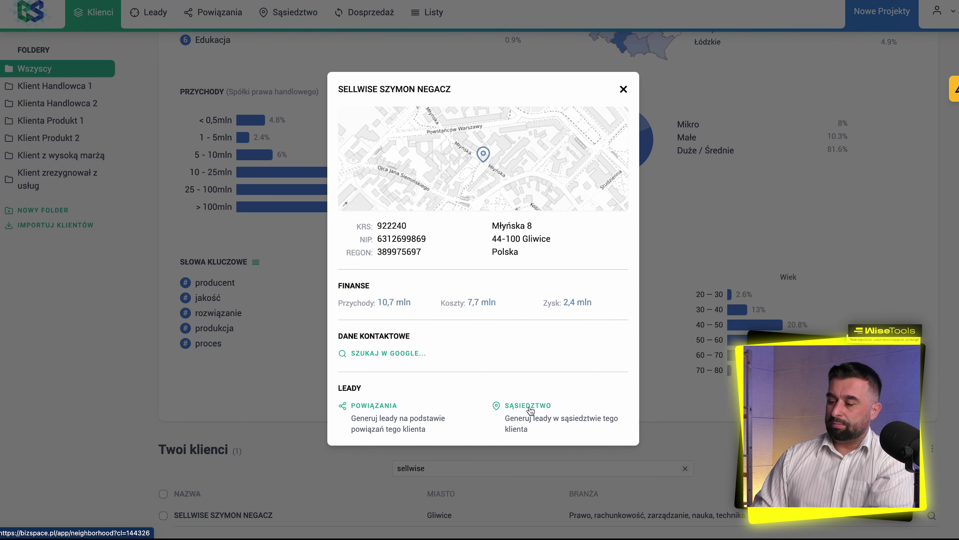
# Generate leads in the Sellwise client's neighbourhood, limit the maximum distance to 1 km and review the resulting companies
pyautogui.click(530, 410)
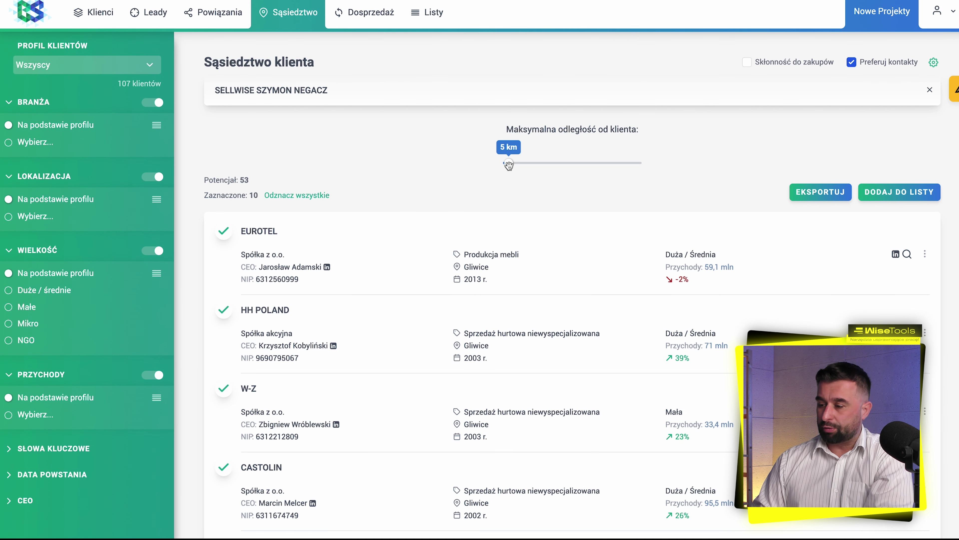
pyautogui.moveTo(508, 164); pyautogui.dragTo(436, 164)
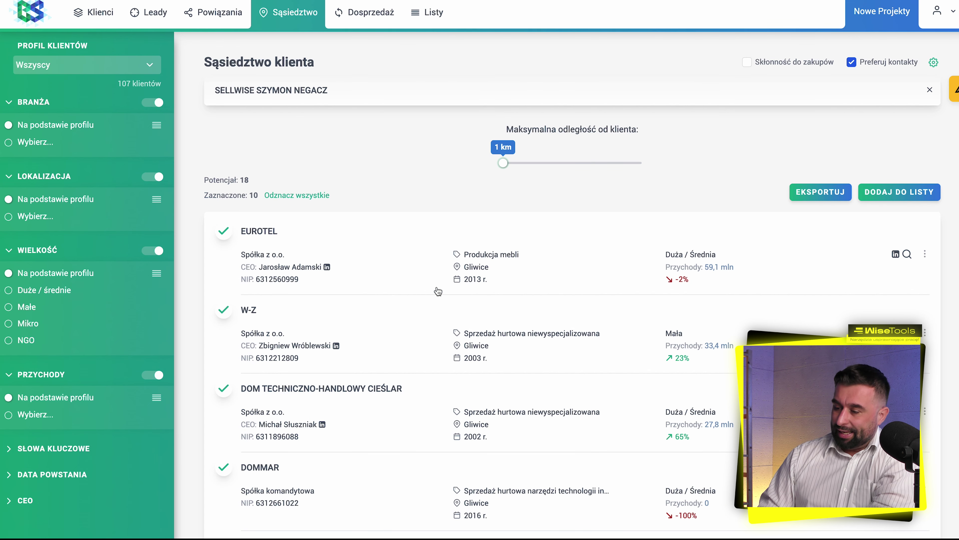
pyautogui.scroll(-8, 438, 289)
pyautogui.scroll(-6, 437, 290)
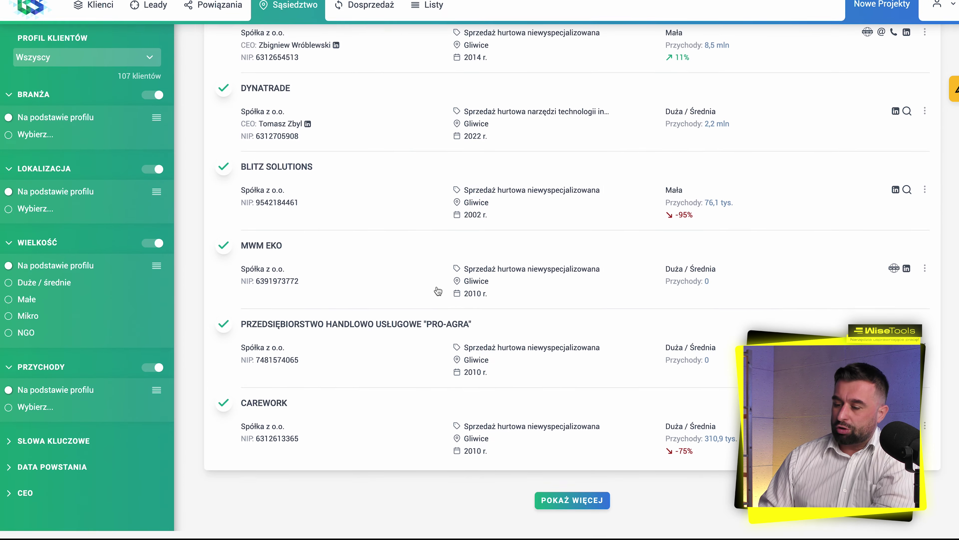
pyautogui.scroll(15, 437, 290)
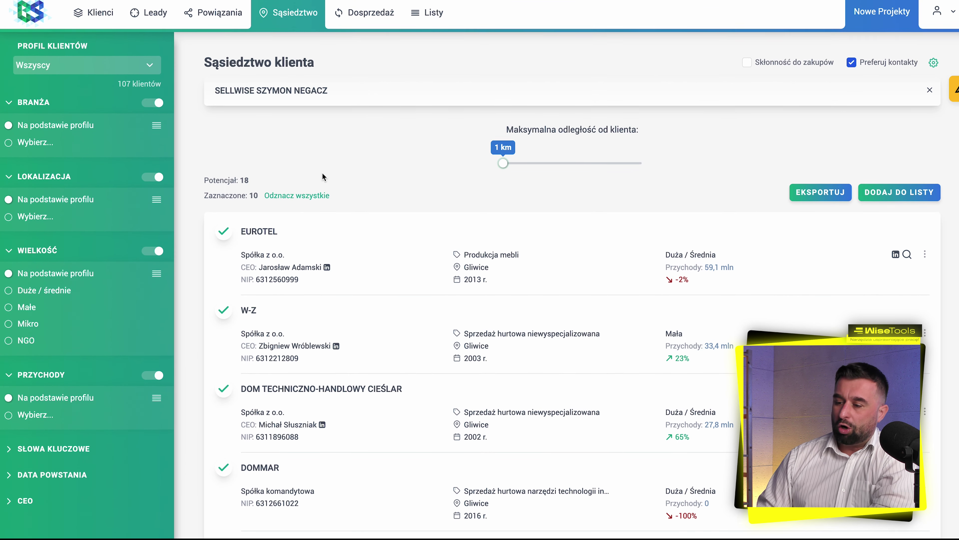
pyautogui.scroll(-10, 255, 180)
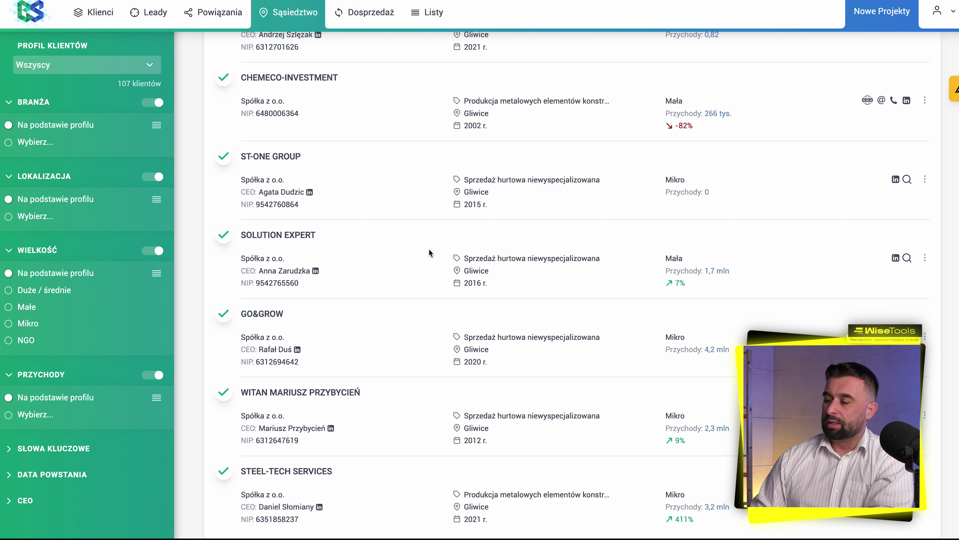
# Filter the neighbourhood leads to the industry "Produkcja pozostałych gotowych wyrobów metalowych" and the company size "Małe"
pyautogui.click(156, 124)
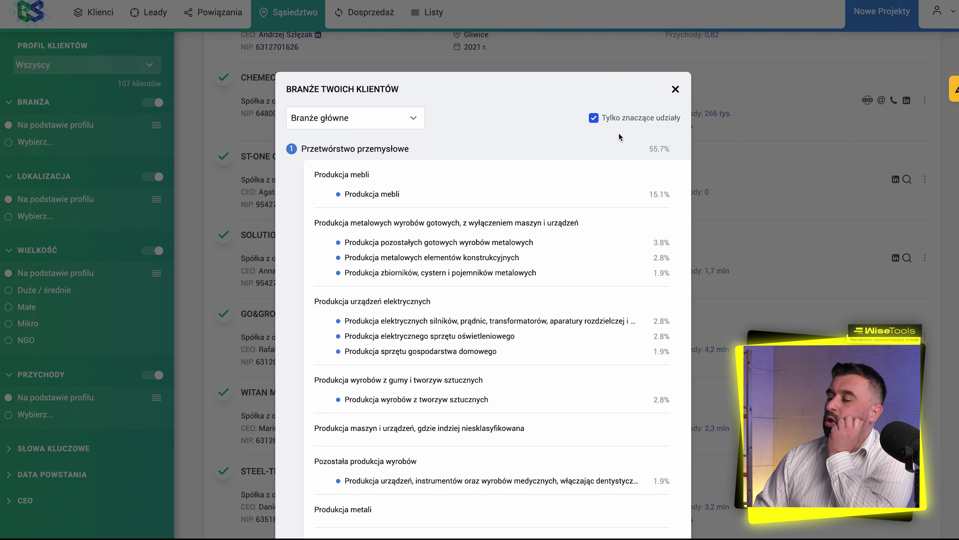
pyautogui.click(453, 244)
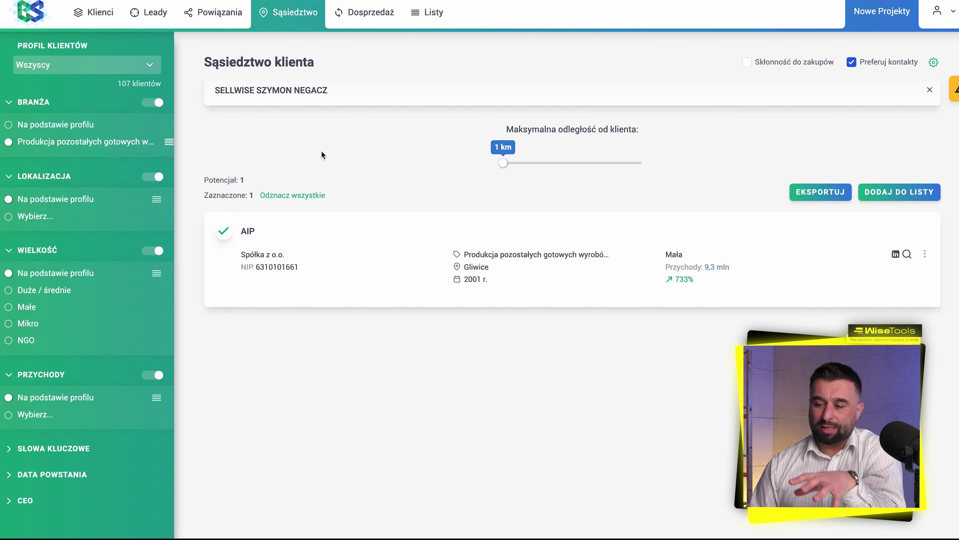
pyautogui.click(26, 308)
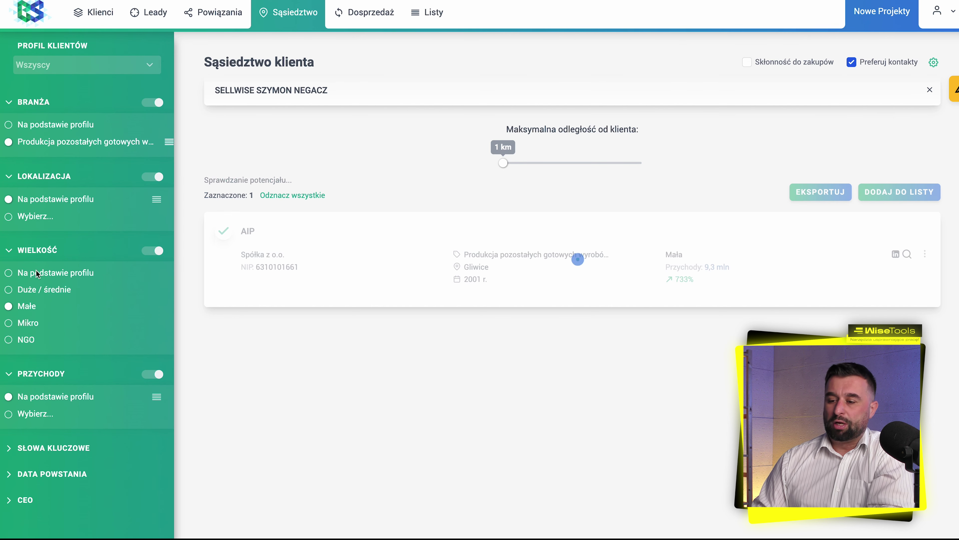
# Set the industry filter back to "Na podstawie profilu" without choosing another industry
pyautogui.click(169, 141)
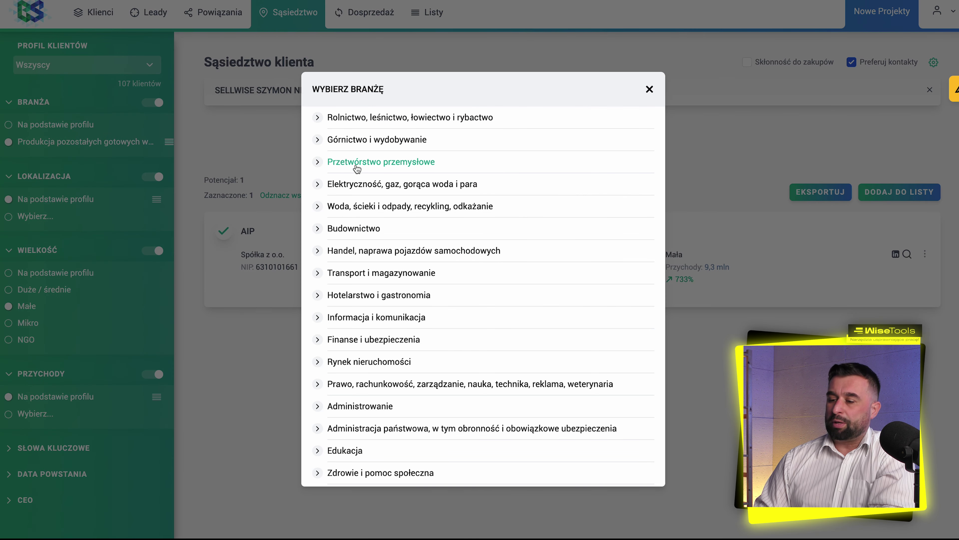
pyautogui.click(60, 131)
pyautogui.click(59, 128)
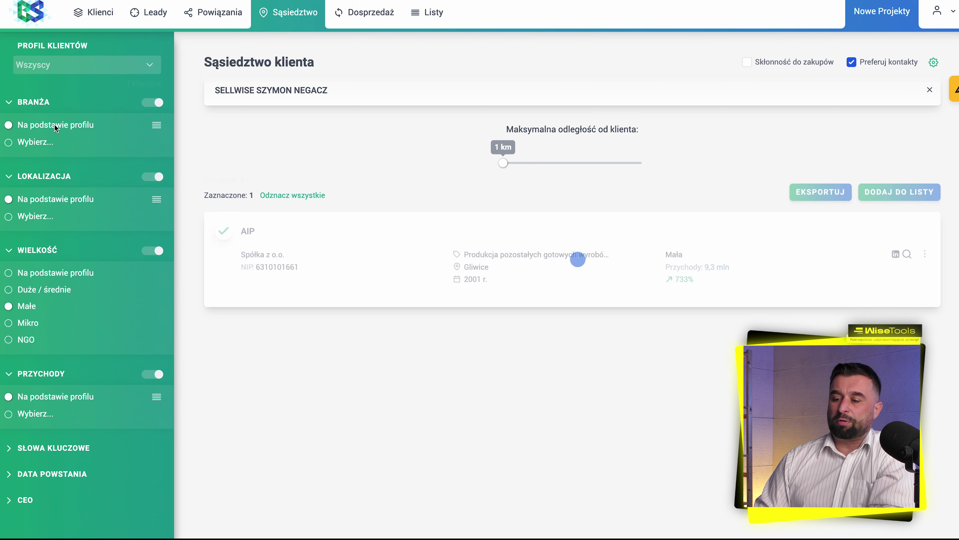
# Set the company size filter to "Mikro" and the maximum distance from the client to 32 km
pyautogui.click(29, 327)
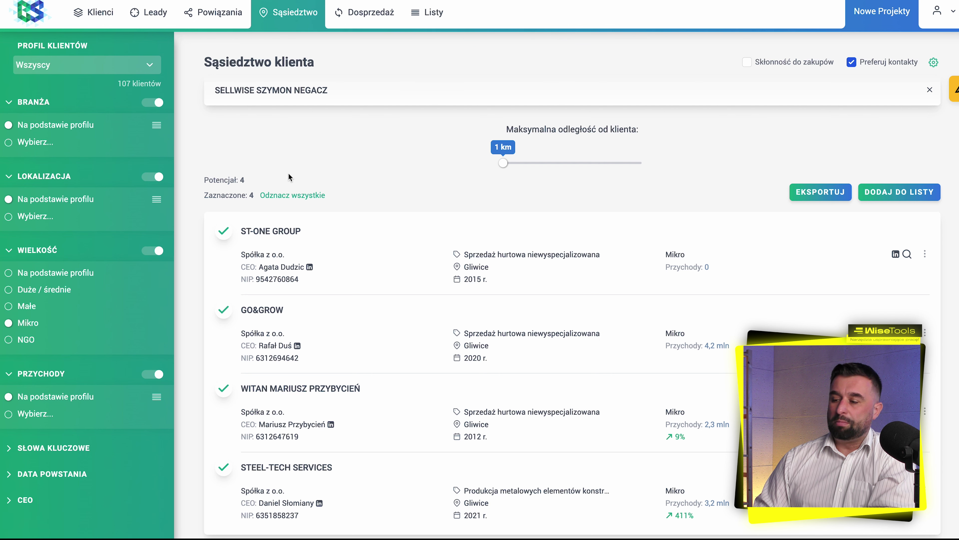
pyautogui.moveTo(503, 163); pyautogui.dragTo(546, 163)
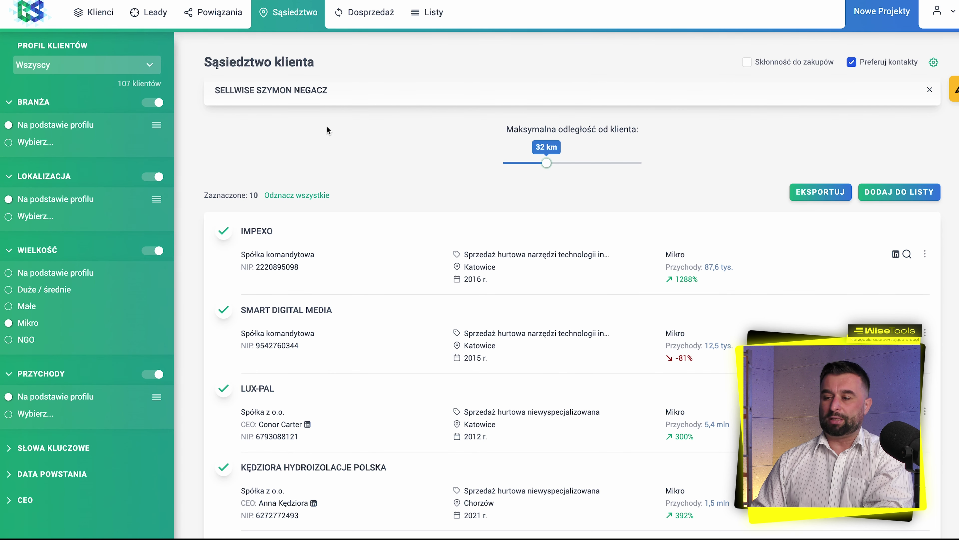
# Open the client folder "Klient z wysoką marżą" and generate leads from its profile
pyautogui.click(100, 14)
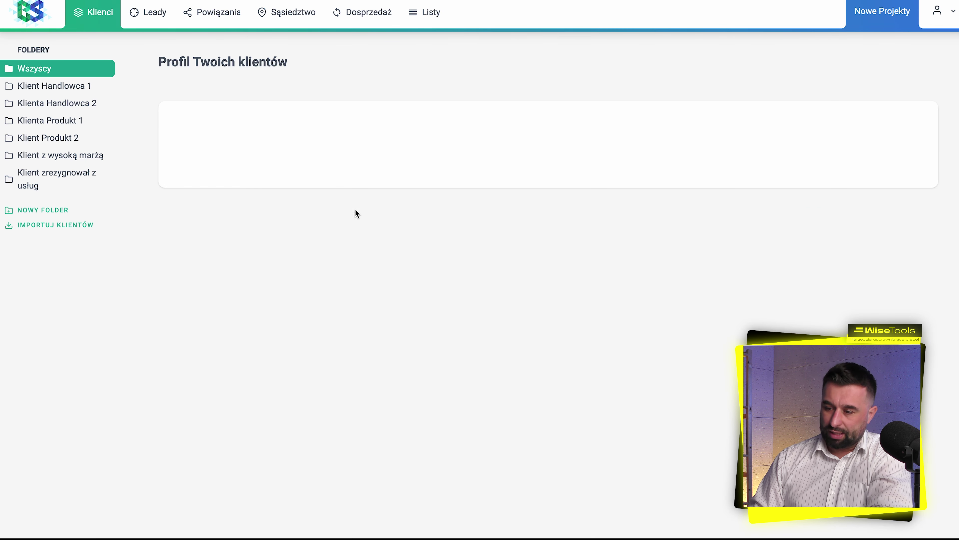
pyautogui.click(63, 162)
pyautogui.scroll(-3, 573, 346)
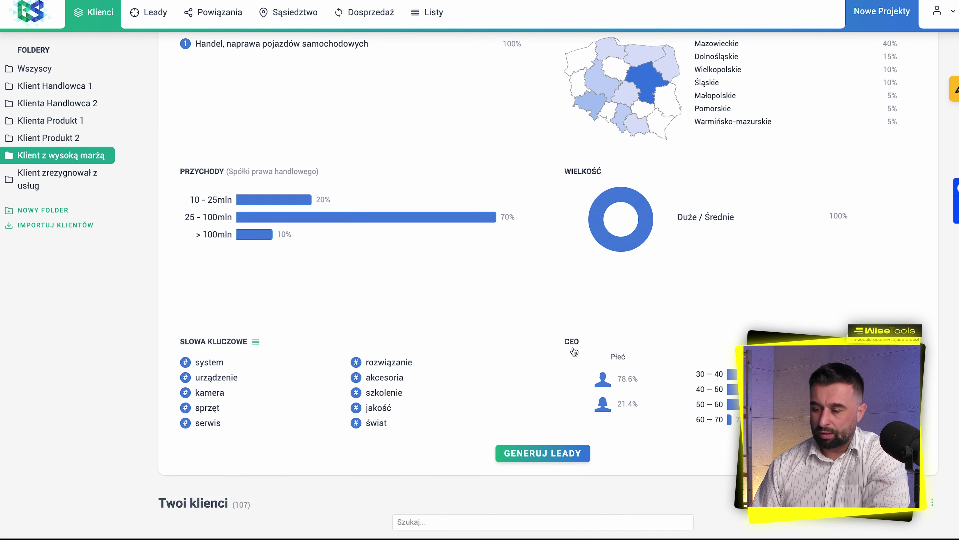
pyautogui.scroll(-5, 574, 352)
pyautogui.click(552, 193)
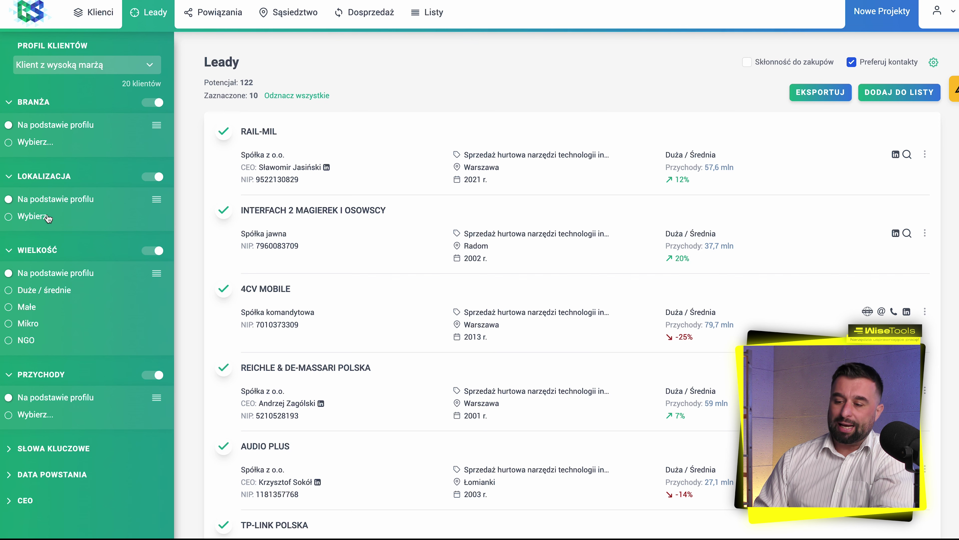
# Review the client locations of the profile on the map and restrict the leads to the Pomorskie voivodeship
pyautogui.click(156, 200)
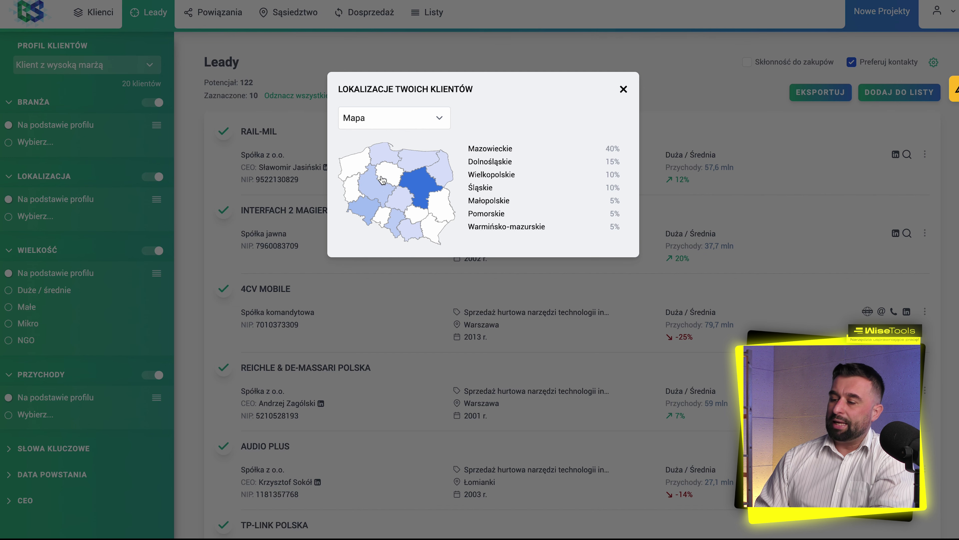
pyautogui.click(389, 157)
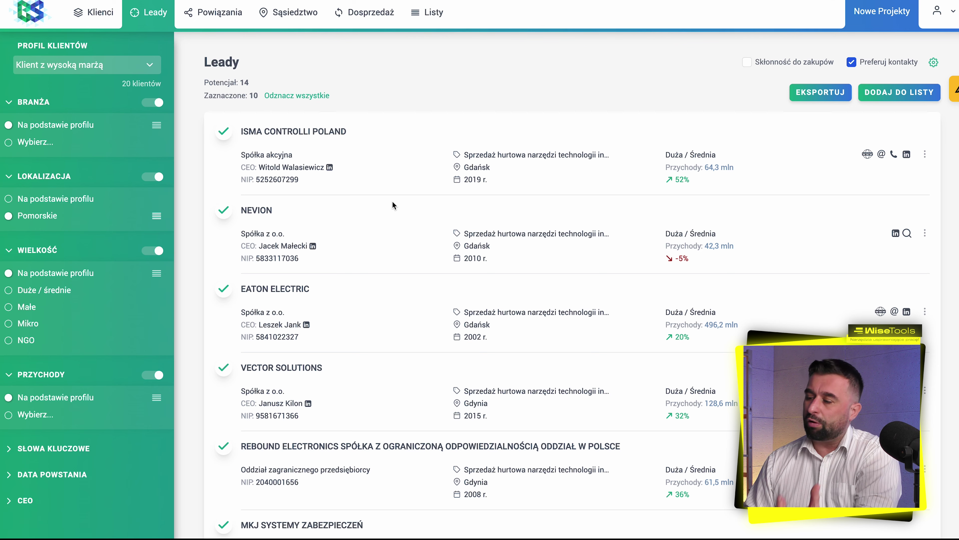
# Look through the Pomorskie leads and examine the company data and connections of ELHURT
pyautogui.scroll(-10, 393, 205)
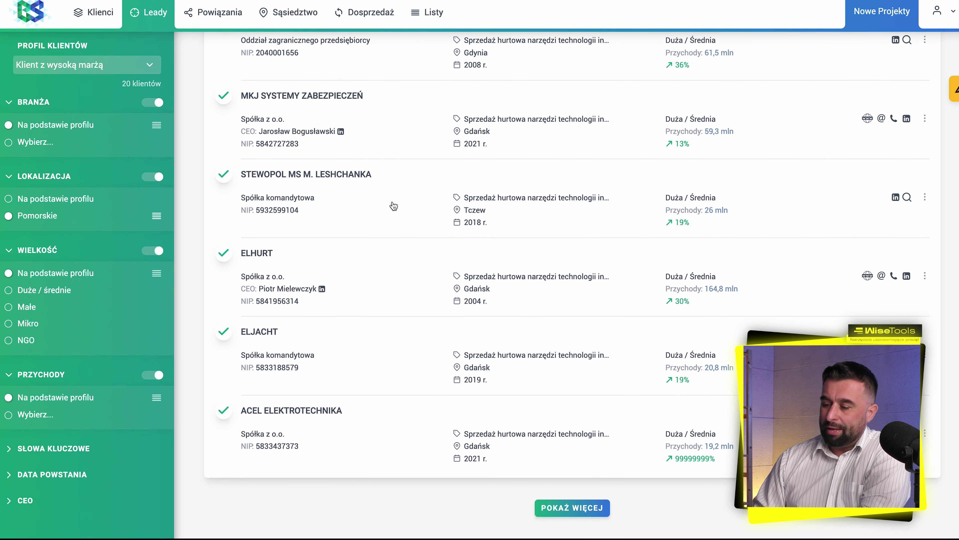
pyautogui.scroll(2, 393, 205)
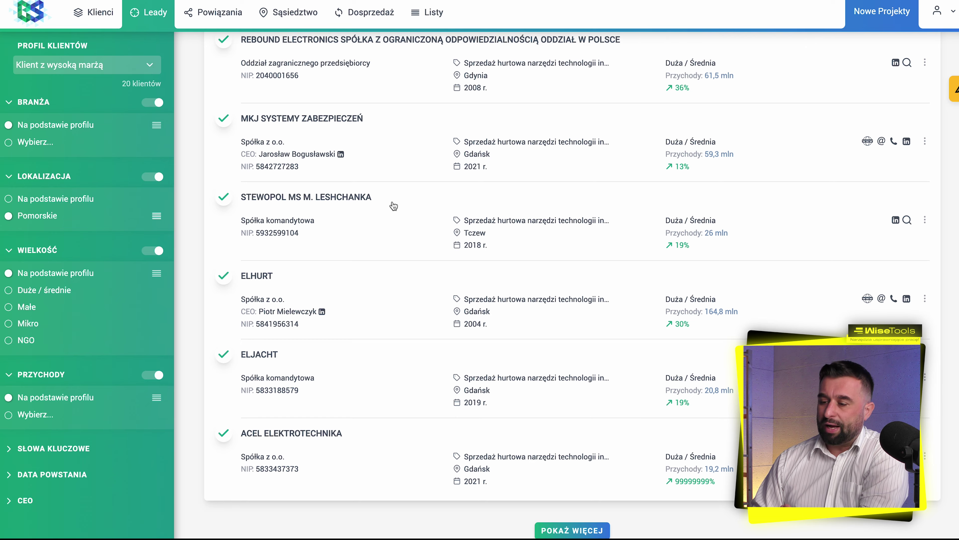
pyautogui.scroll(-2, 393, 205)
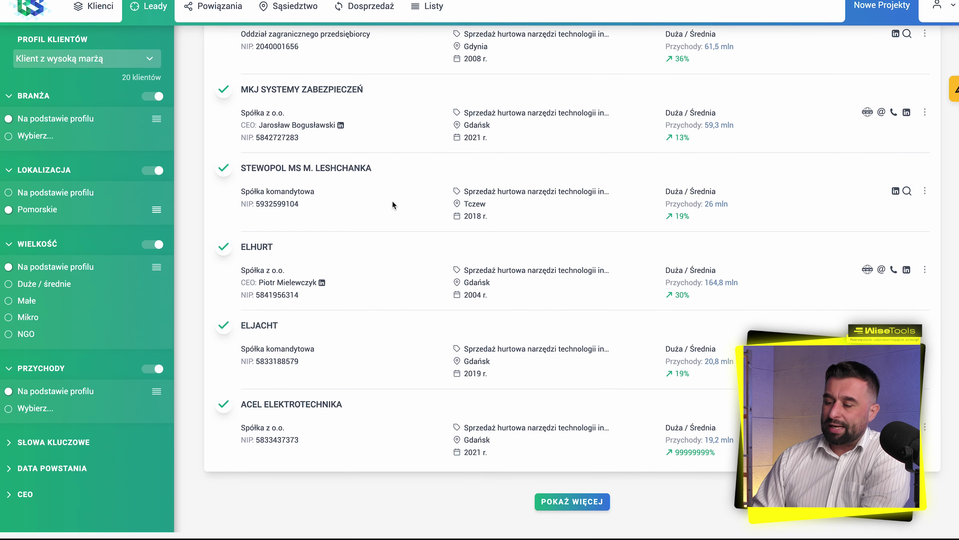
pyautogui.click(260, 253)
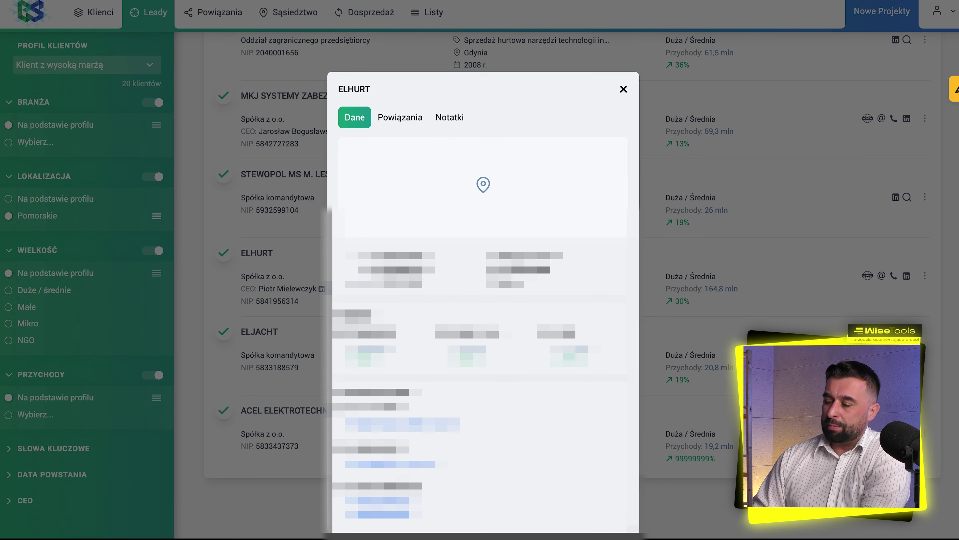
pyautogui.scroll(-1, 260, 254)
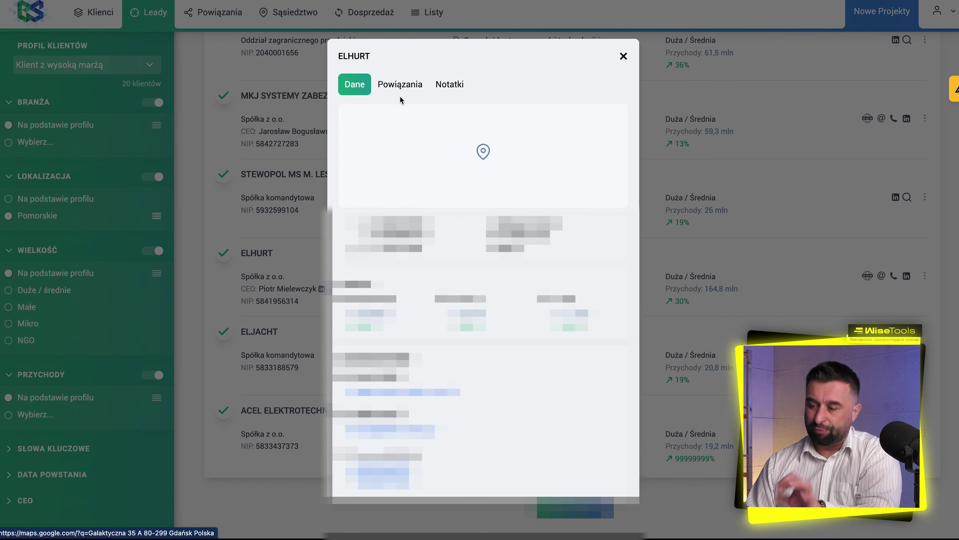
pyautogui.click(400, 84)
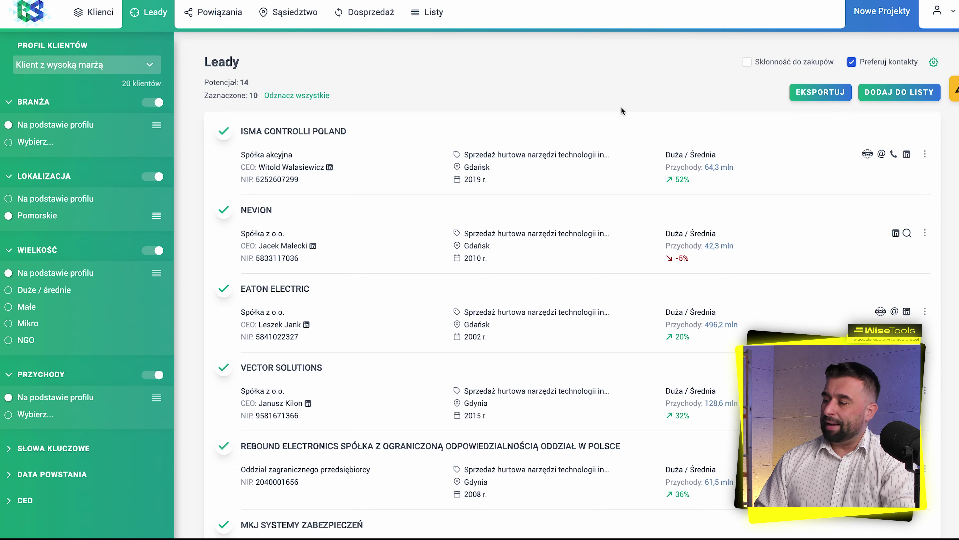
# Limit the leads to companies that have a website, an e-mail address and a phone number
pyautogui.click(934, 62)
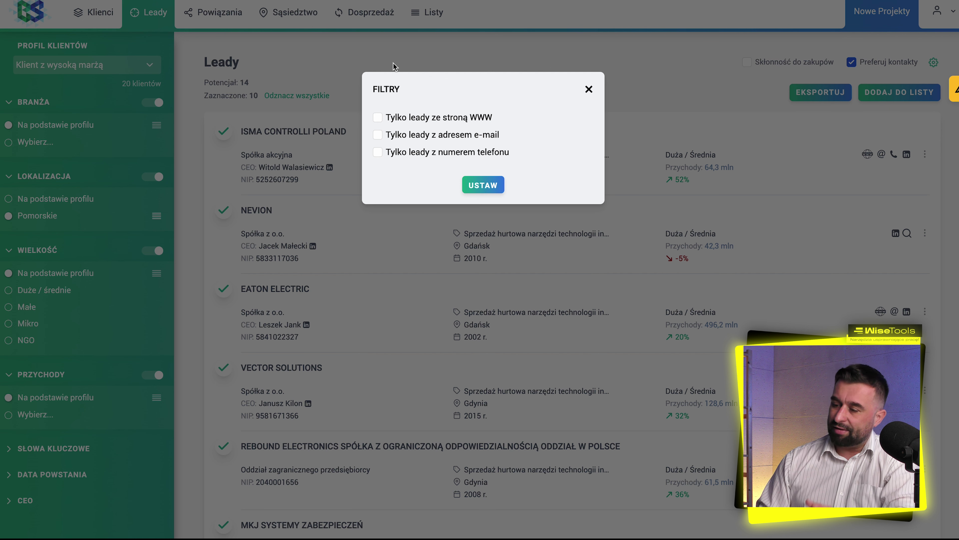
pyautogui.click(378, 118)
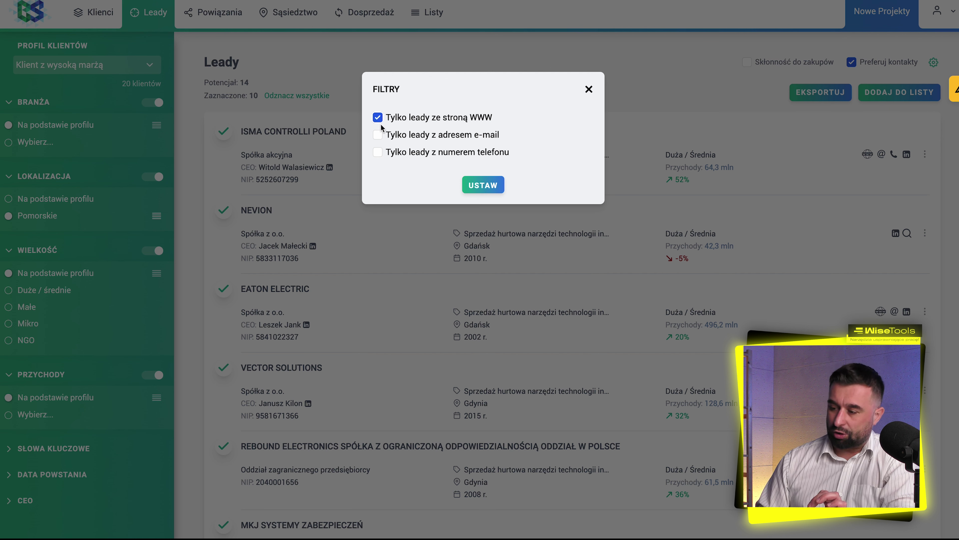
pyautogui.click(378, 135)
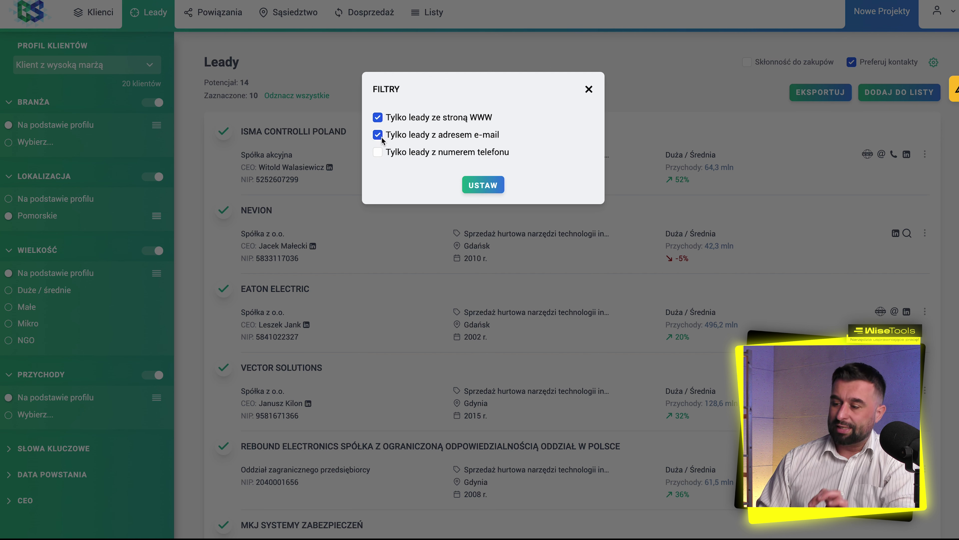
pyautogui.click(380, 157)
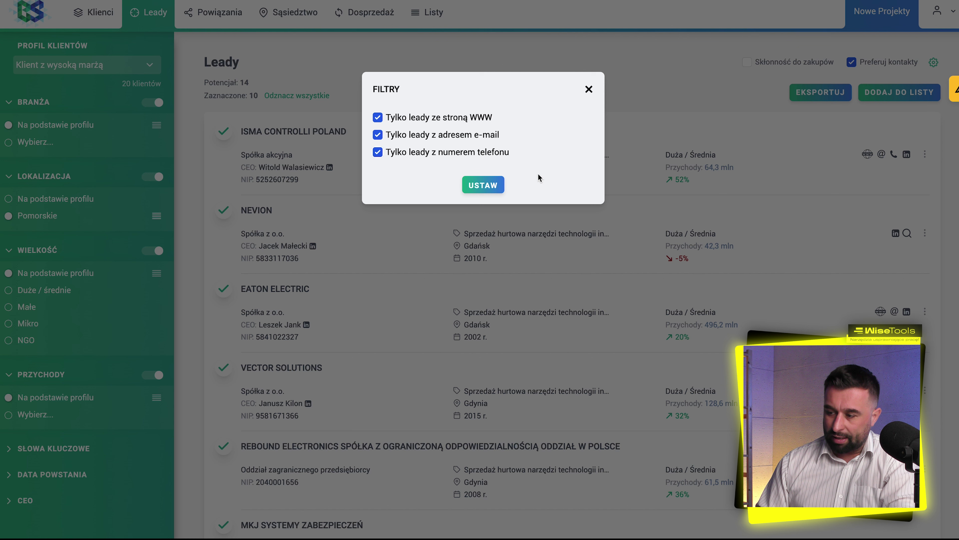
pyautogui.click(498, 186)
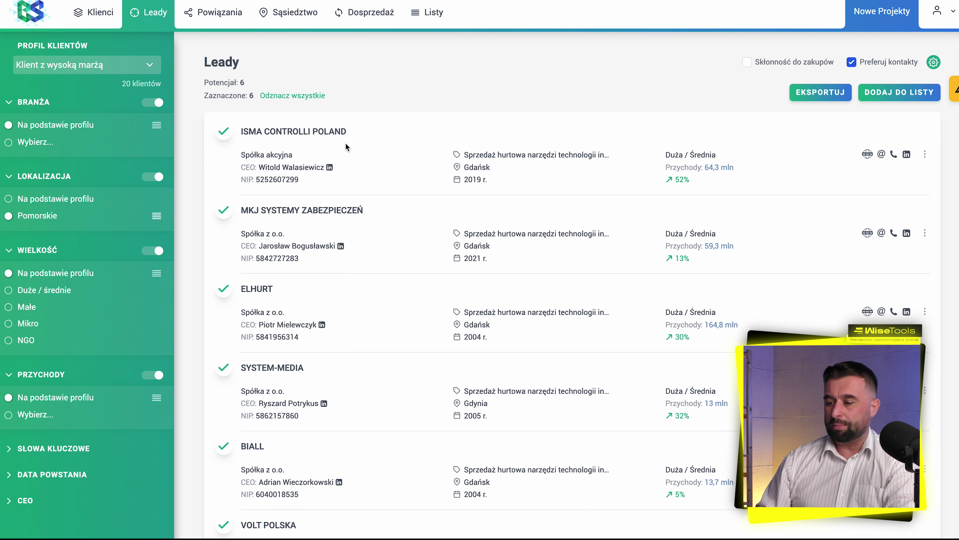
# Review the filtered leads and export the selected ones by downloading them as an Excel file
pyautogui.scroll(-2, 343, 261)
pyautogui.scroll(2, 343, 261)
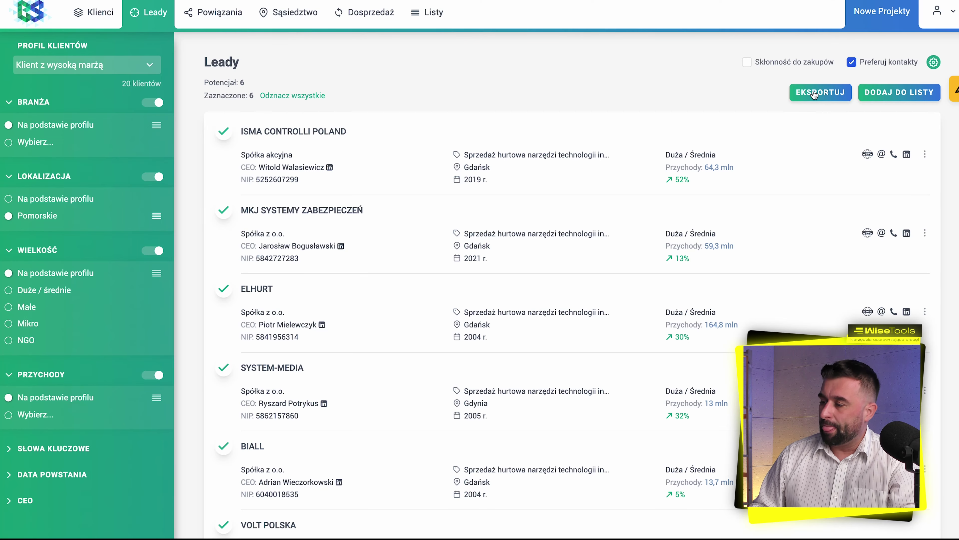
pyautogui.click(814, 94)
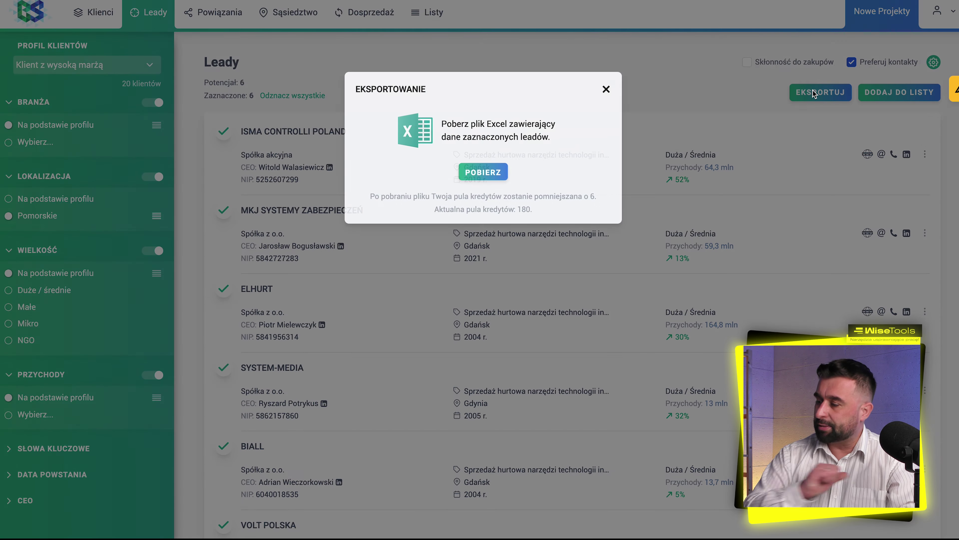
pyautogui.click(477, 178)
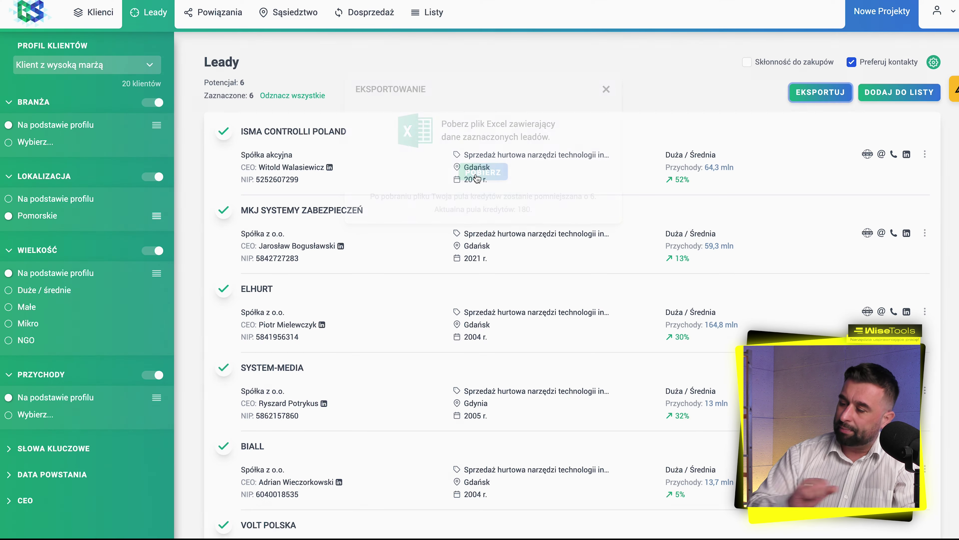